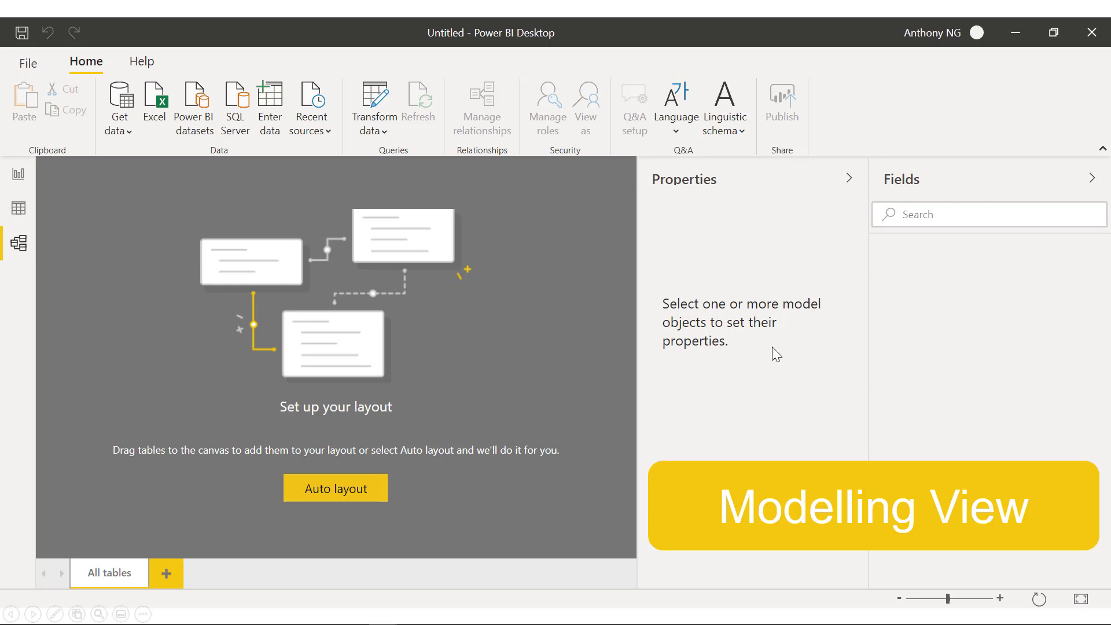
pyautogui.press('Right')
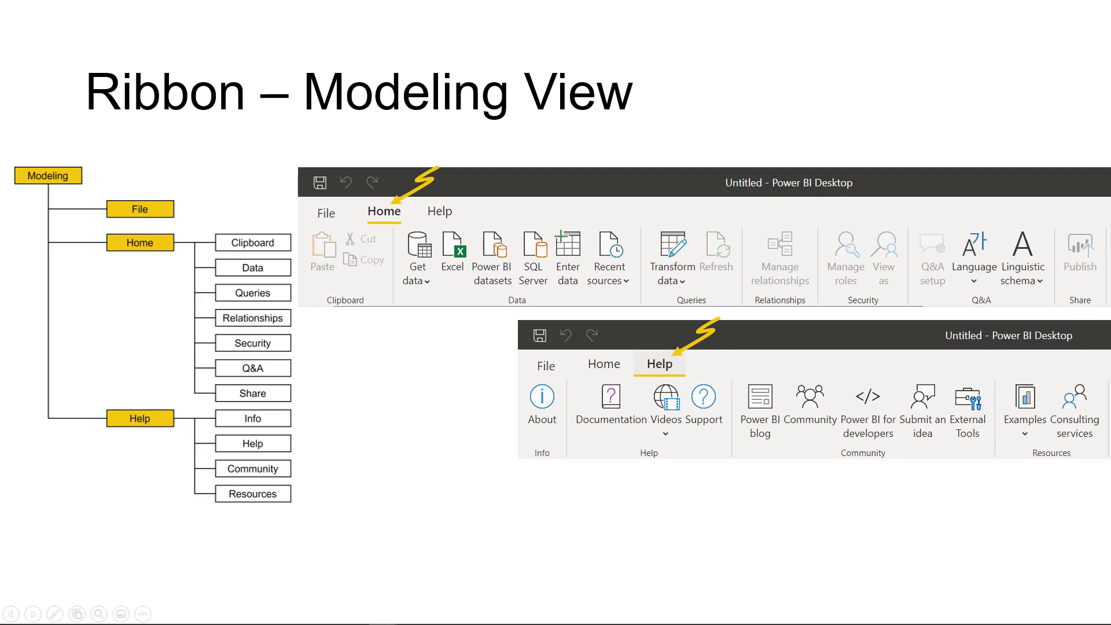
# Advance to the slide calling out the Properties pane in the empty model layout
pyautogui.press('Right')
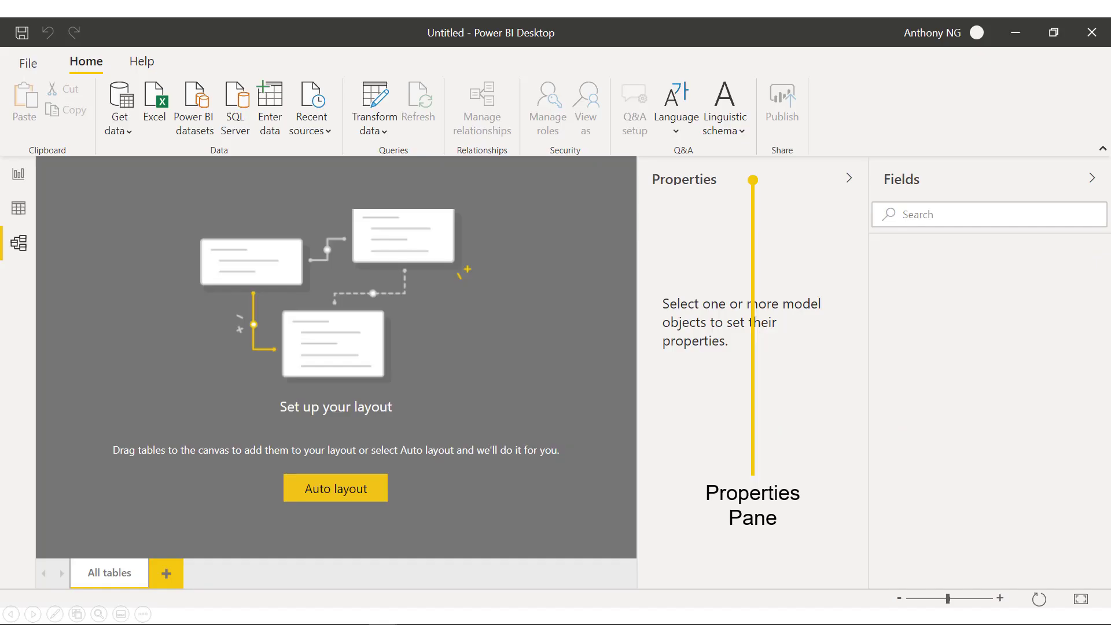